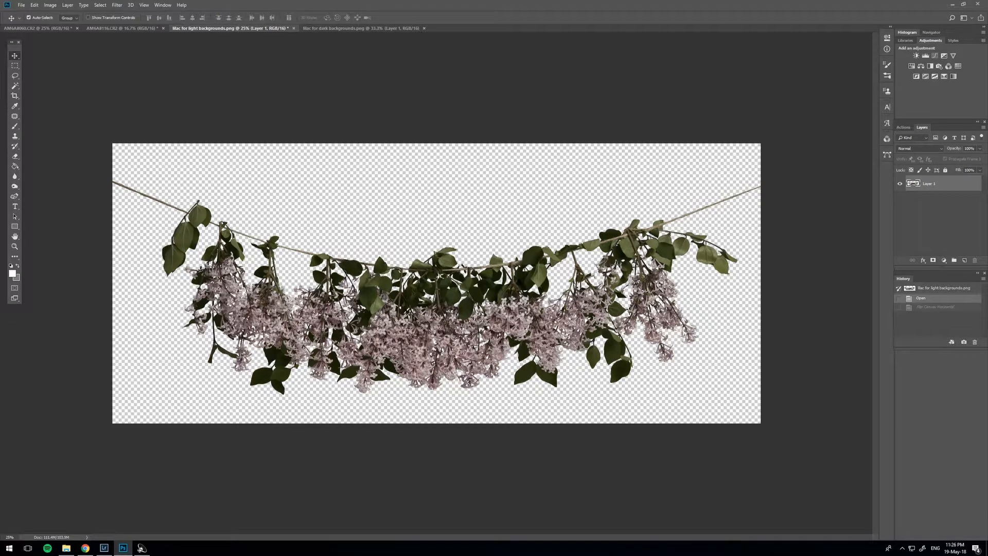
# - Review the open lilac overlay for dark backgrounds, the one for light backgrounds, and the two baby photos
pyautogui.click(359, 28)
pyautogui.click(231, 28)
pyautogui.click(37, 28)
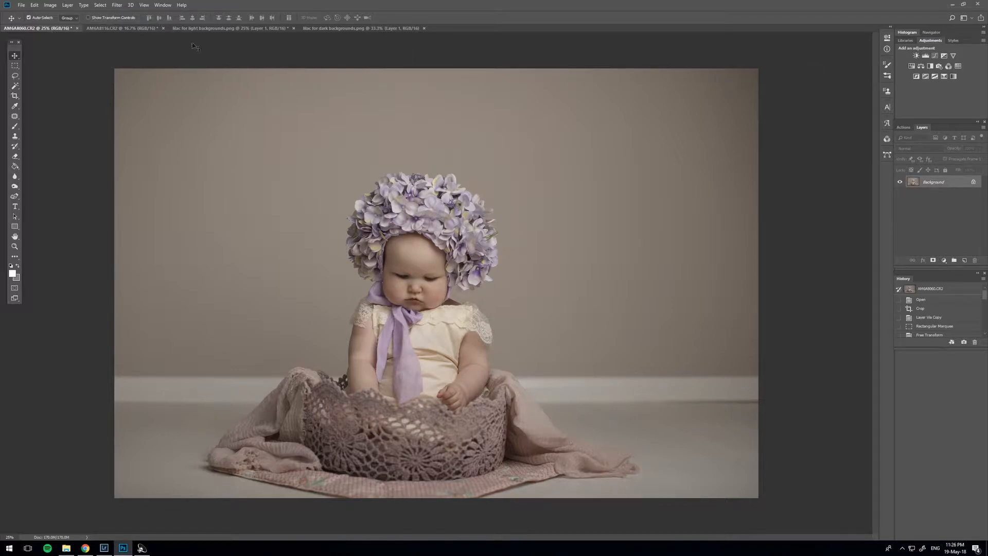
pyautogui.click(109, 30)
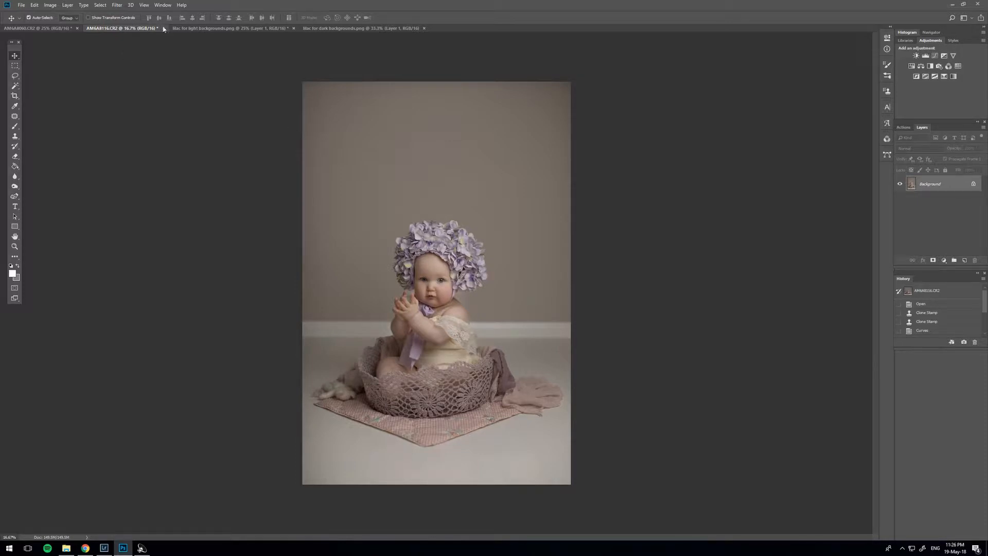
# - Copy the lilac garland from the light-backgrounds overlay into AM6A8116.CR2 and place it across the top of the photo
pyautogui.click(189, 30)
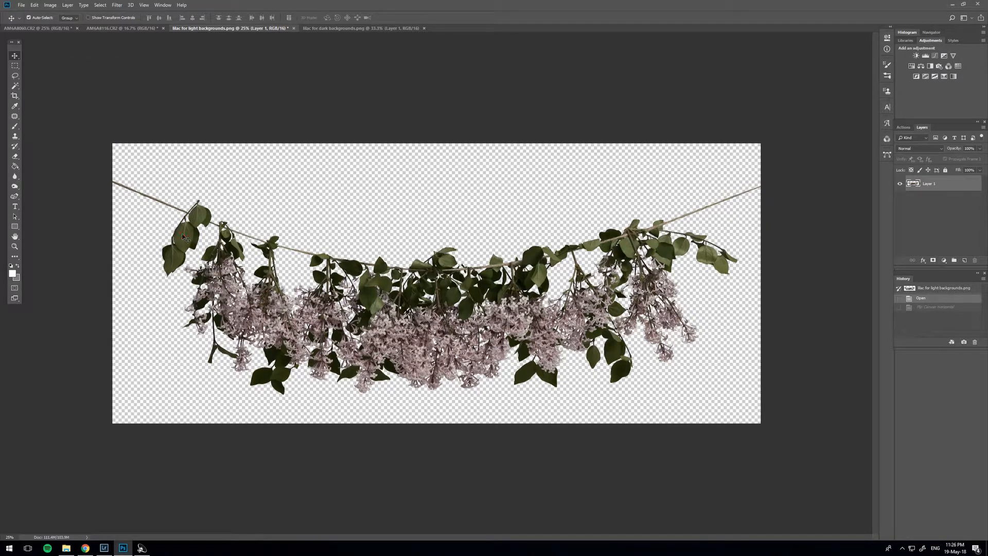
pyautogui.moveTo(182, 201); pyautogui.dragTo(452, 160)
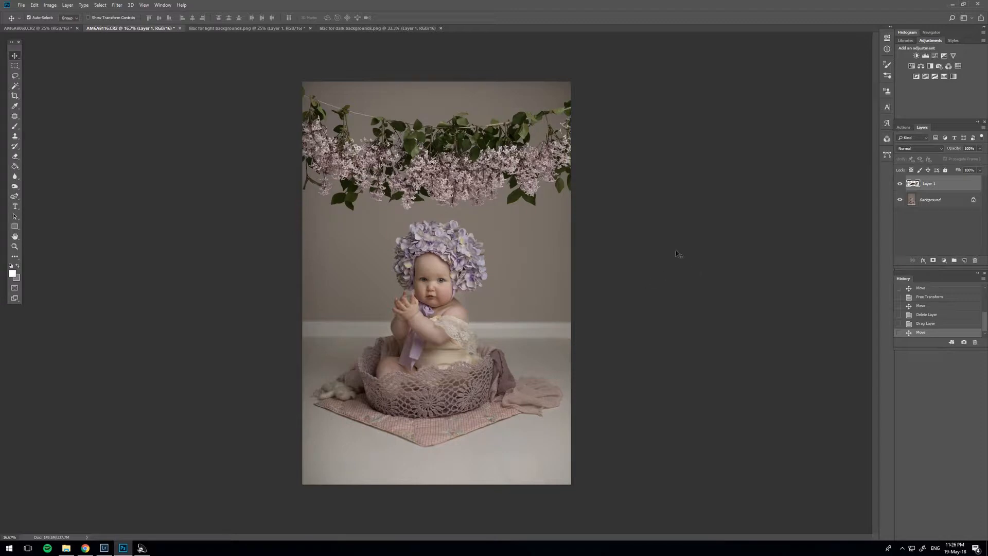
pyautogui.moveTo(490, 166); pyautogui.dragTo(510, 159)
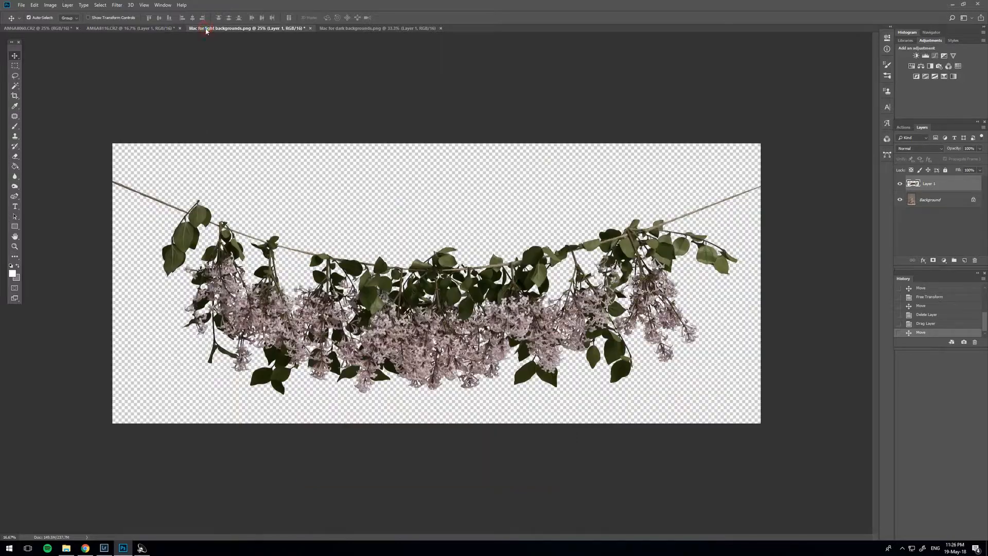
# - Flip the canvas of the light-backgrounds lilac overlay horizontally and undo the flip
pyautogui.click(206, 28)
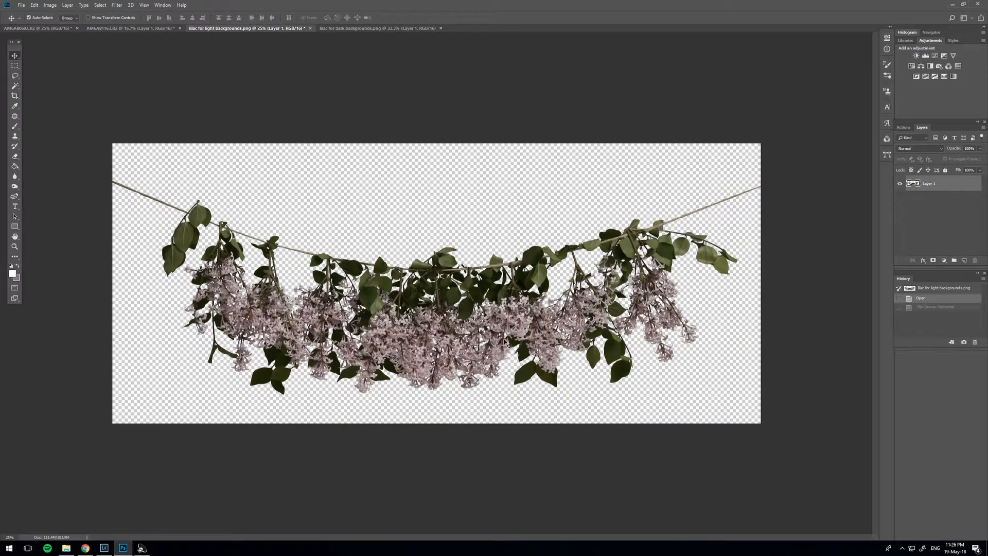
pyautogui.click(21, 5)
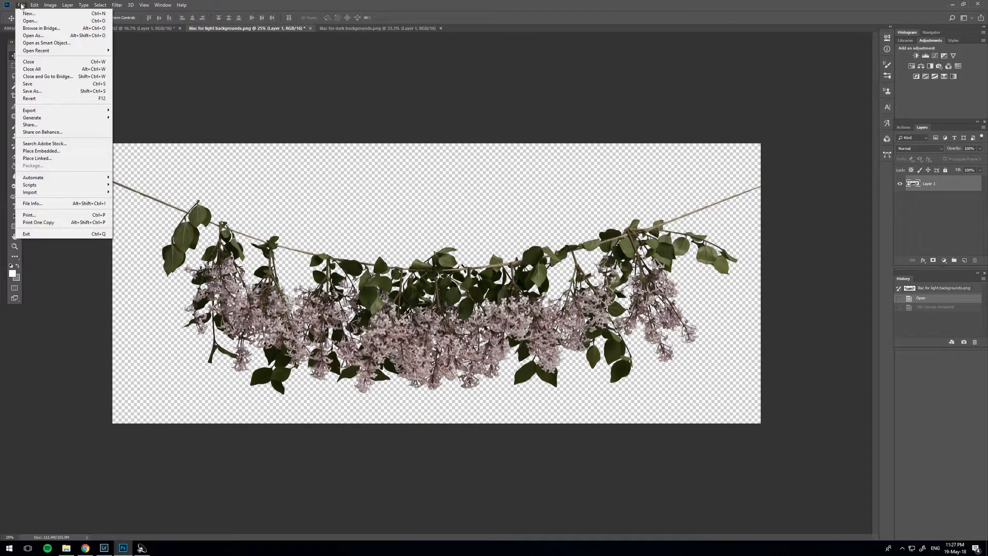
pyautogui.moveTo(34, 6)
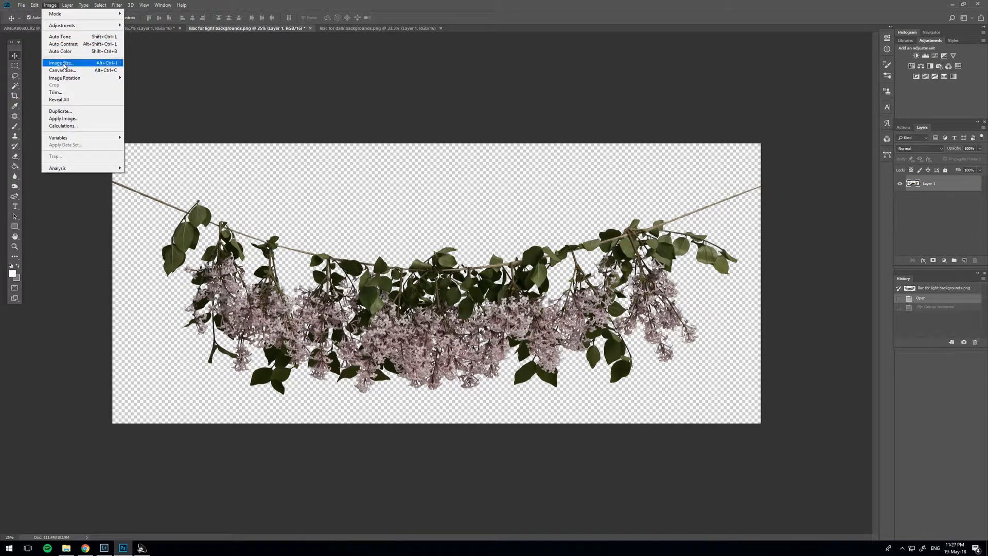
pyautogui.moveTo(67, 78)
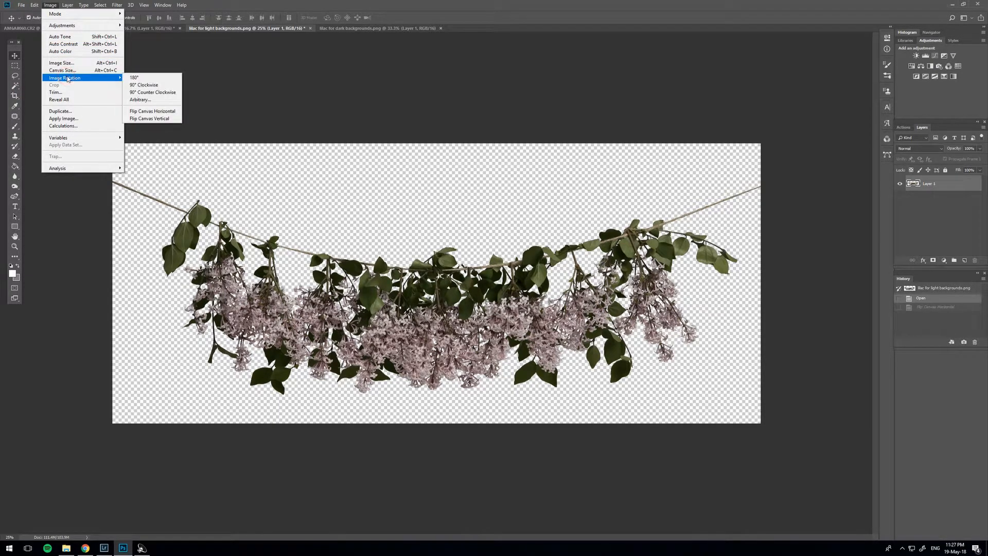
pyautogui.click(160, 113)
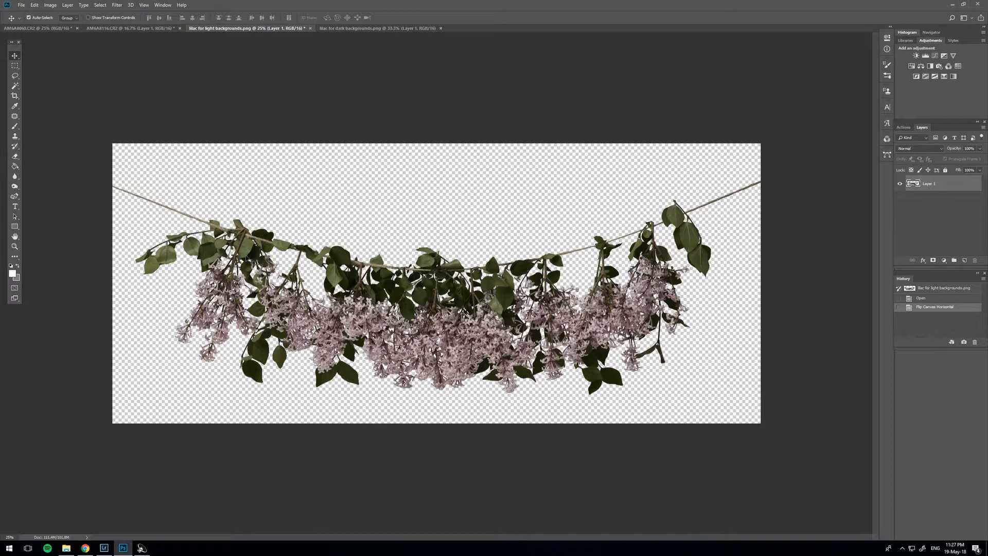
pyautogui.click(33, 6)
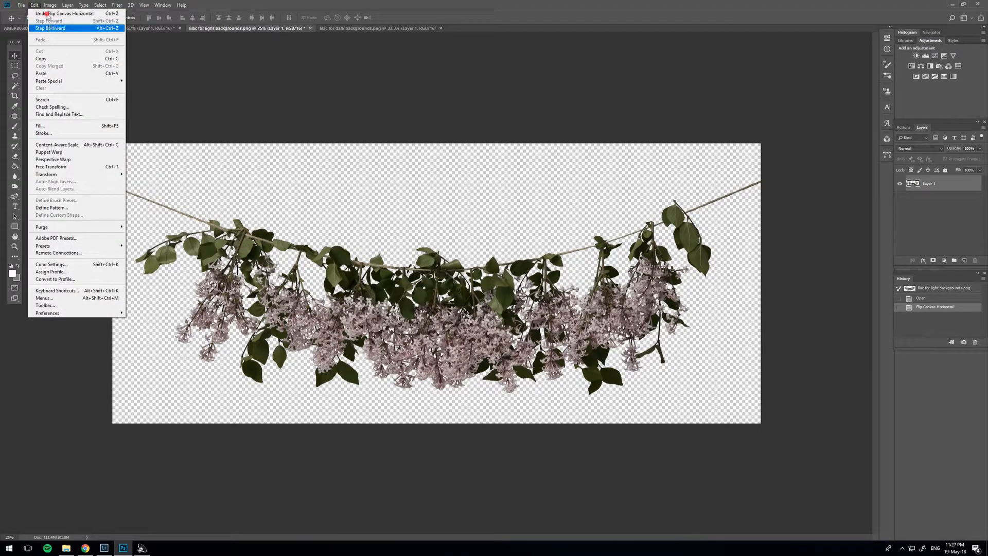
pyautogui.click(48, 15)
# - In AM6A8116.CR2, scale the lilac garland to about 86% with Free Transform and position it nearly level across the top
pyautogui.click(142, 29)
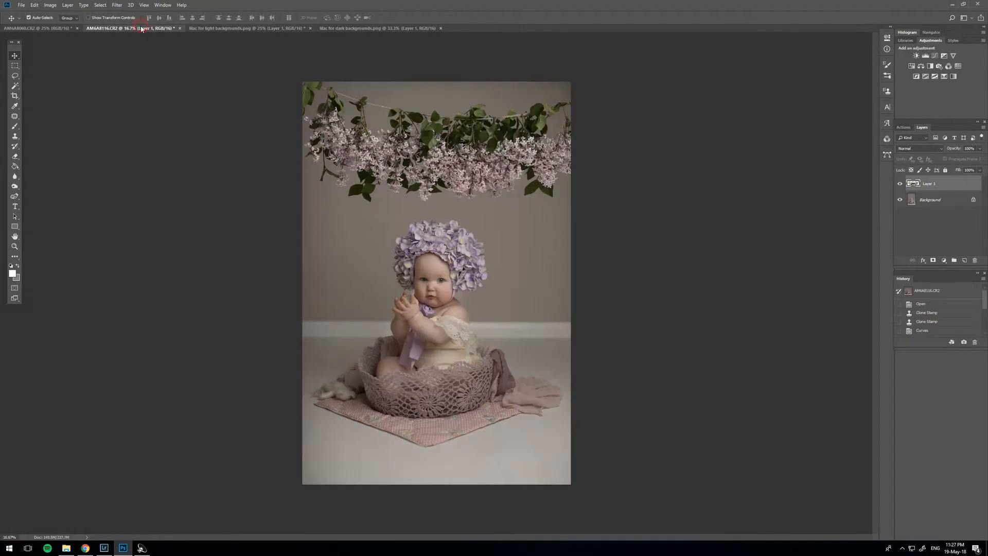
pyautogui.moveTo(491, 168)
pyautogui.mouseDown()
pyautogui.moveTo(466, 170)
pyautogui.moveTo(474, 172)
pyautogui.mouseUp()
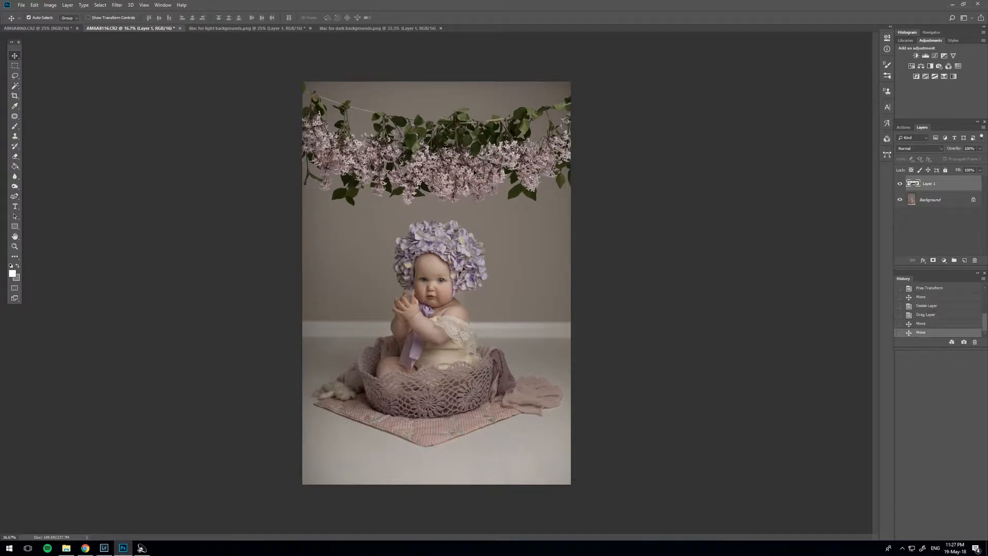
pyautogui.hotkey('ctrl', 't')
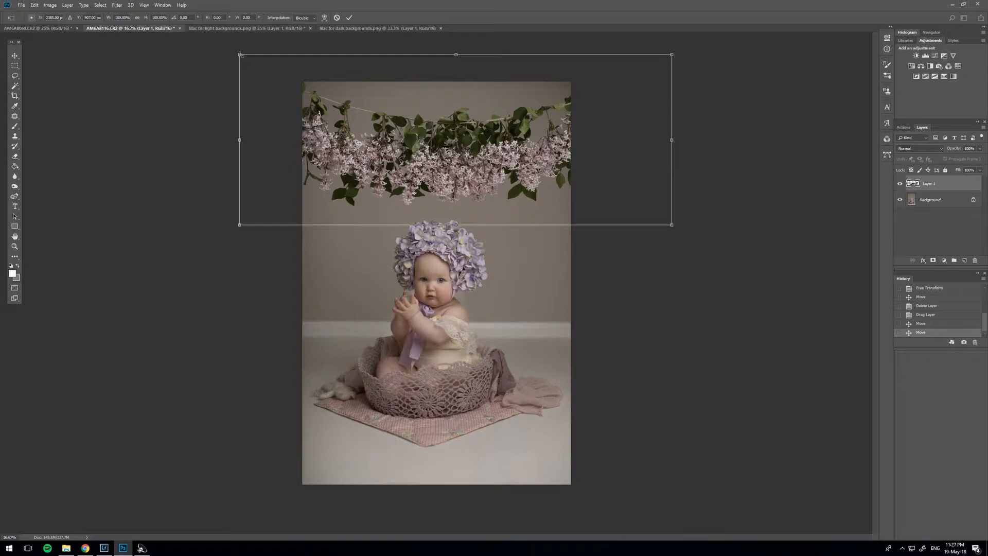
pyautogui.moveTo(240, 54); pyautogui.dragTo(246, 57)
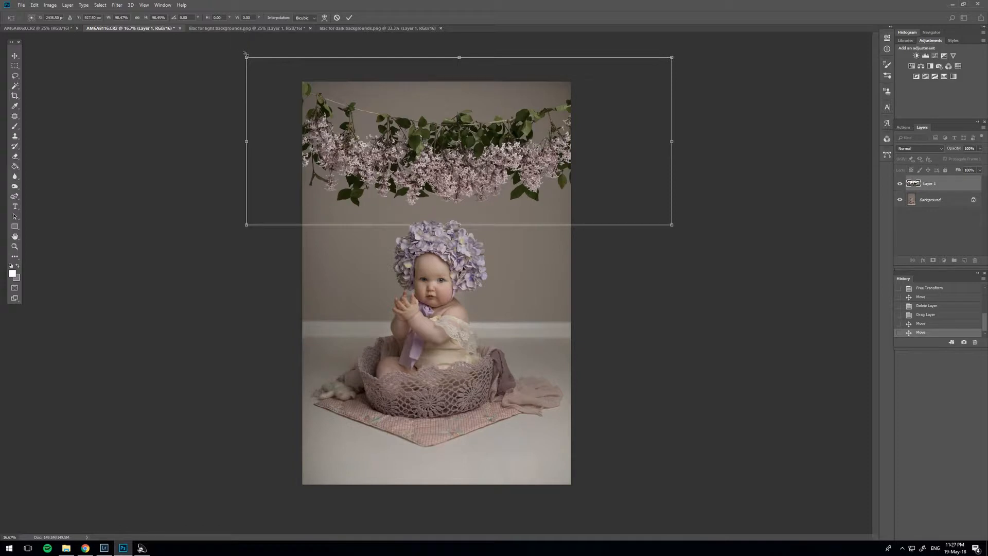
pyautogui.moveTo(245, 55); pyautogui.dragTo(302, 79)
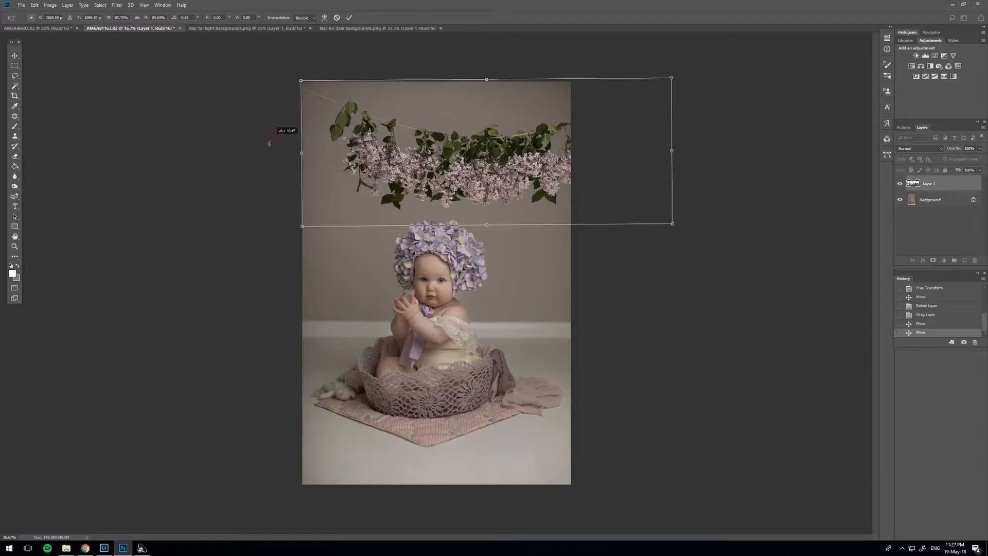
pyautogui.moveTo(276, 137); pyautogui.dragTo(281, 161)
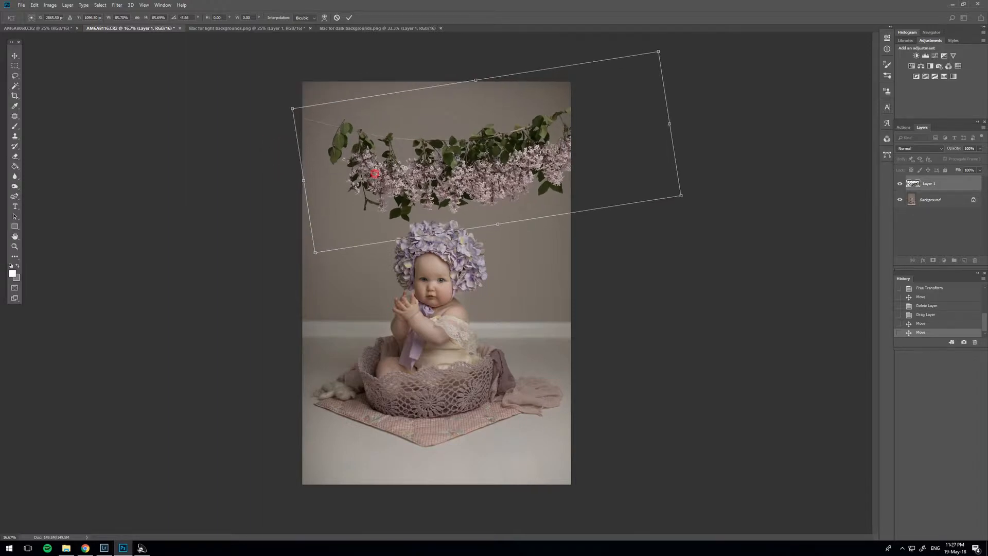
pyautogui.moveTo(374, 174); pyautogui.dragTo(310, 160)
pyautogui.moveTo(631, 147); pyautogui.dragTo(626, 191)
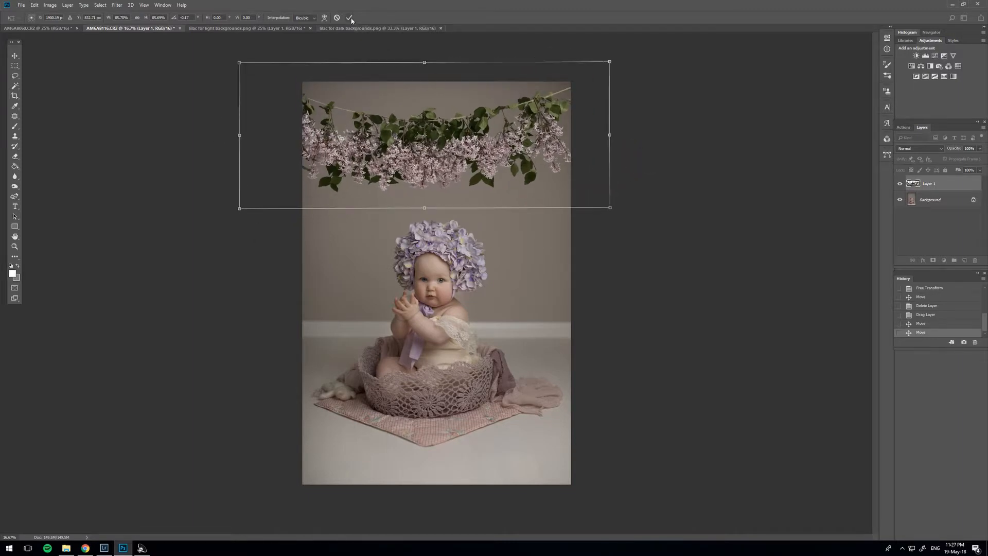
pyautogui.press('Return')
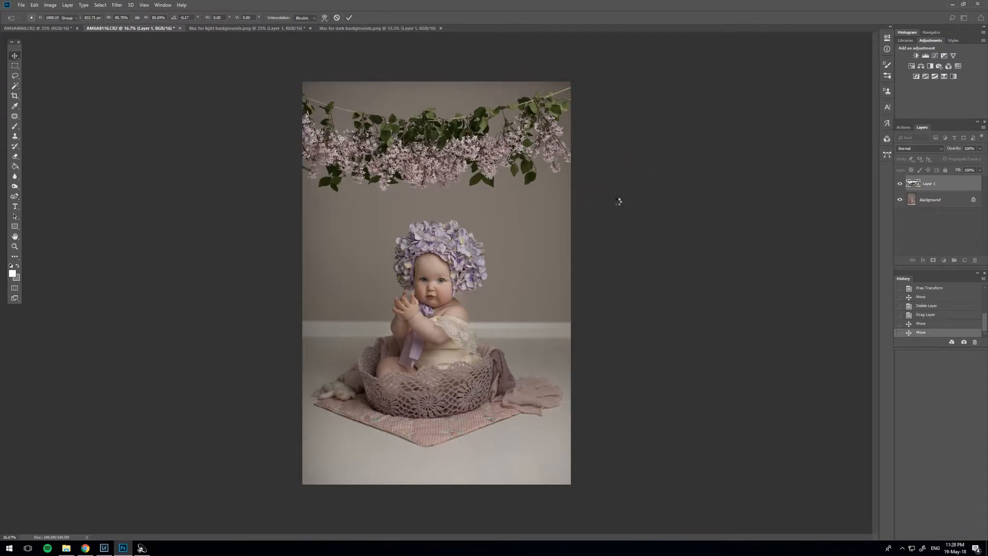
# - Duplicate the lilac garland and arrange the two overlapping copies side by side along the photo's top edge
pyautogui.moveTo(385, 151); pyautogui.dragTo(374, 149)
pyautogui.moveTo(435, 165); pyautogui.dragTo(359, 149)
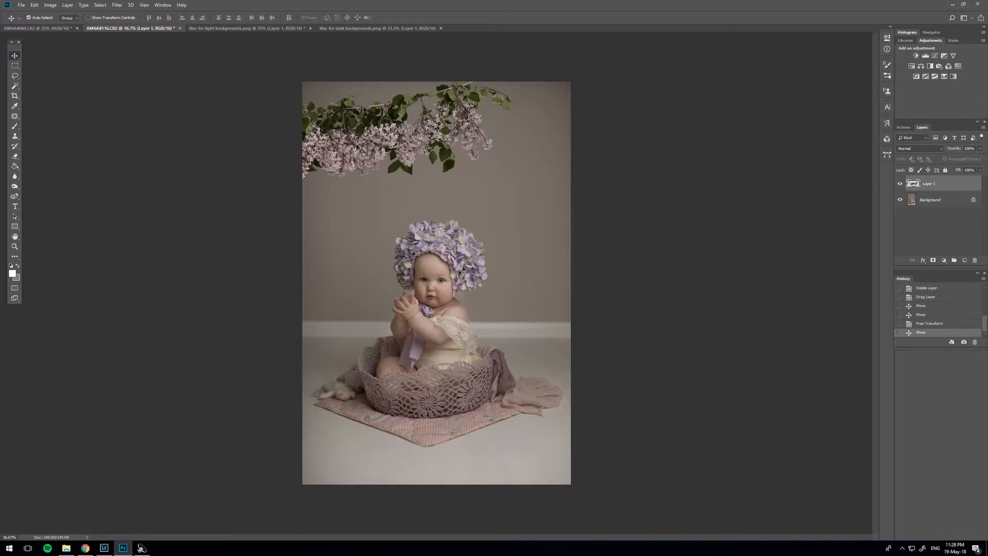
pyautogui.moveTo(399, 157); pyautogui.dragTo(572, 160)
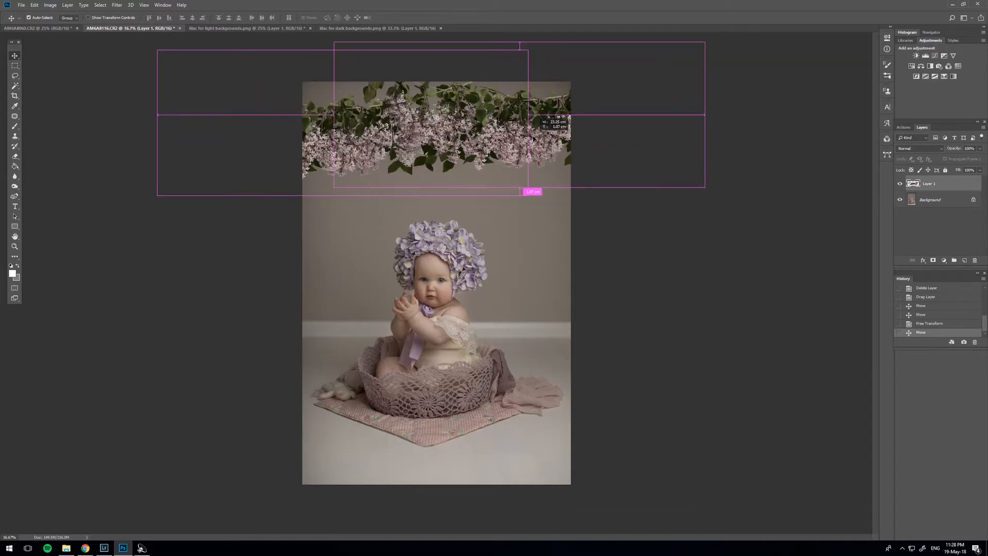
pyautogui.moveTo(525, 138); pyautogui.dragTo(649, 143)
pyautogui.moveTo(372, 143); pyautogui.dragTo(512, 126)
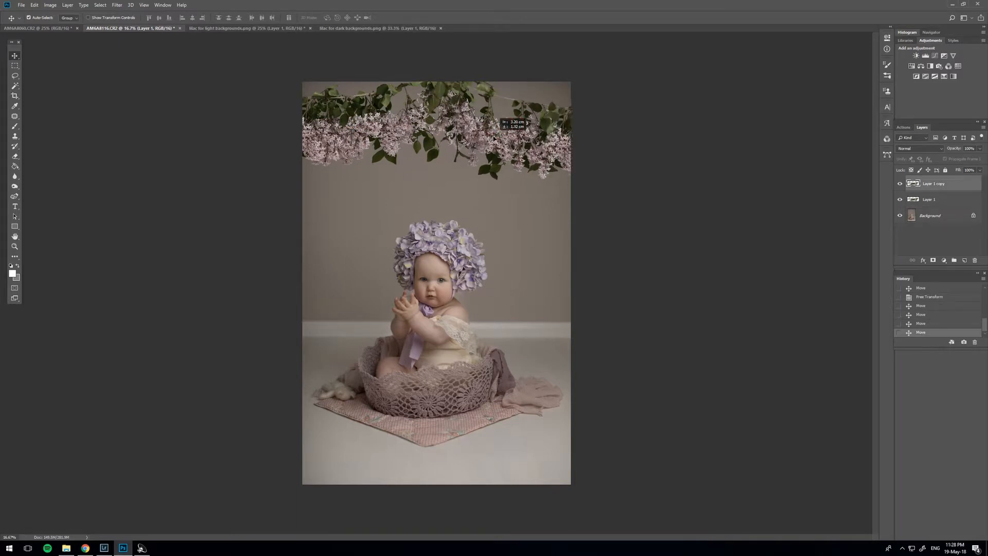
# - Hide and show both lilac layers again to compare the photo with and without the flowers
pyautogui.click(899, 185)
pyautogui.click(900, 200)
pyautogui.click(899, 184)
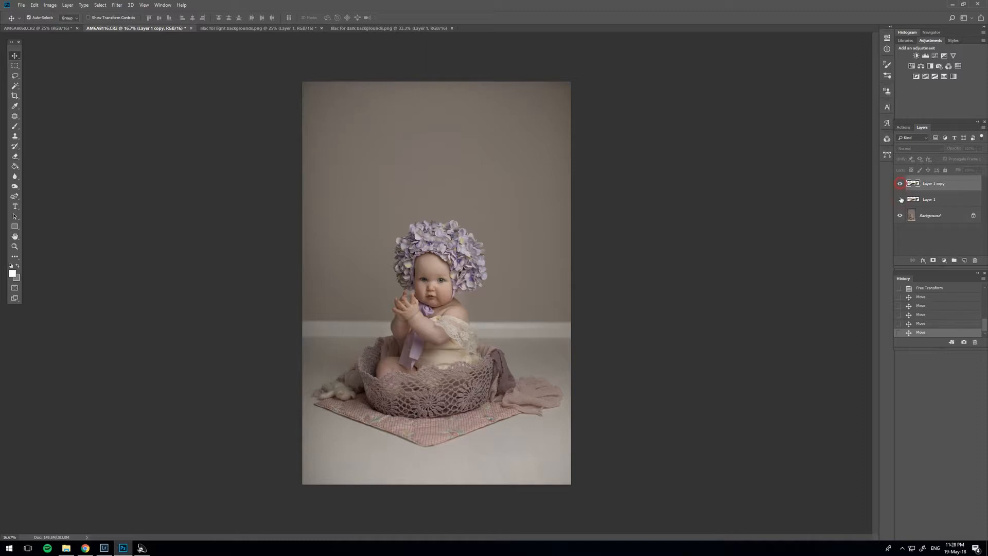
pyautogui.click(900, 199)
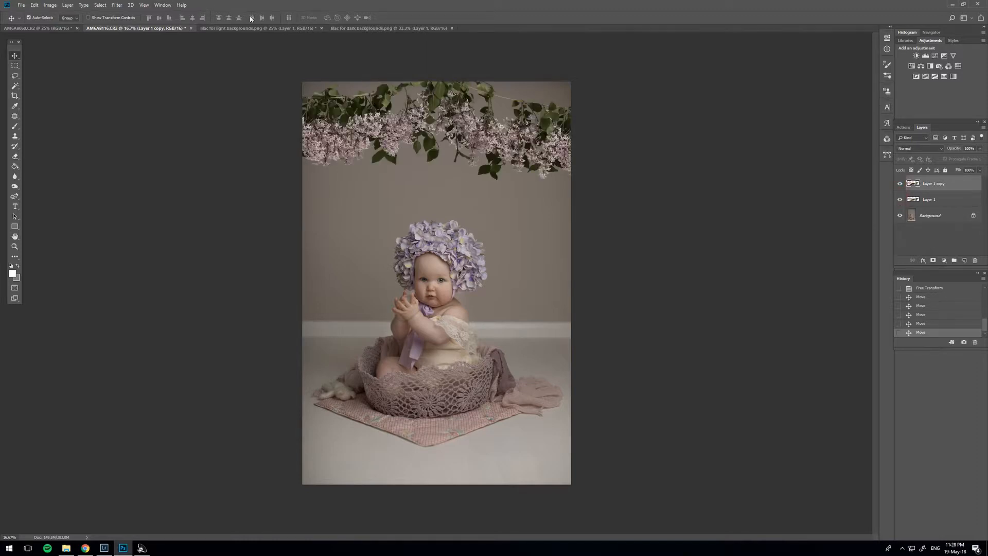
# - Copy the light-backgrounds lilac garland into AM6A8060.CR2 and place it along the photo's upper-left edge
pyautogui.click(53, 27)
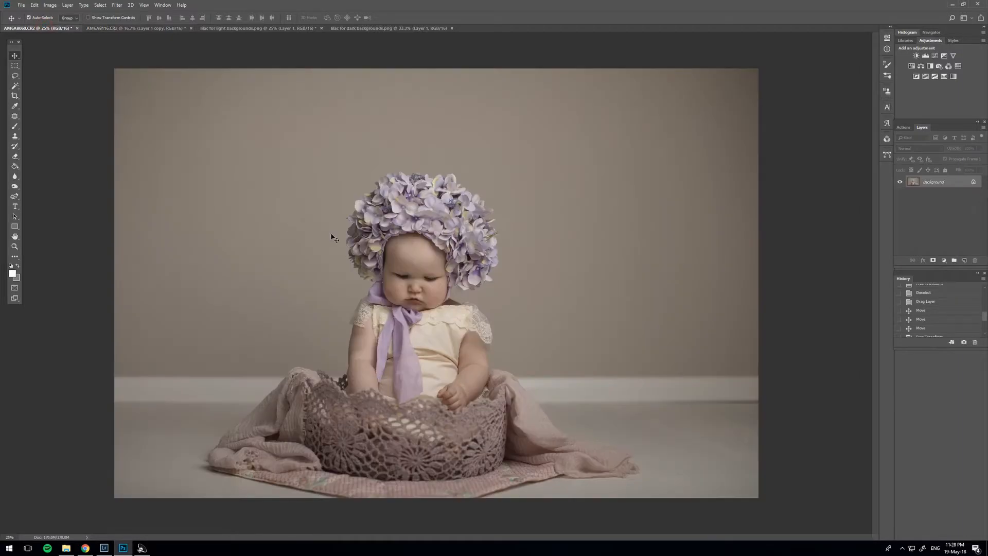
pyautogui.click(275, 29)
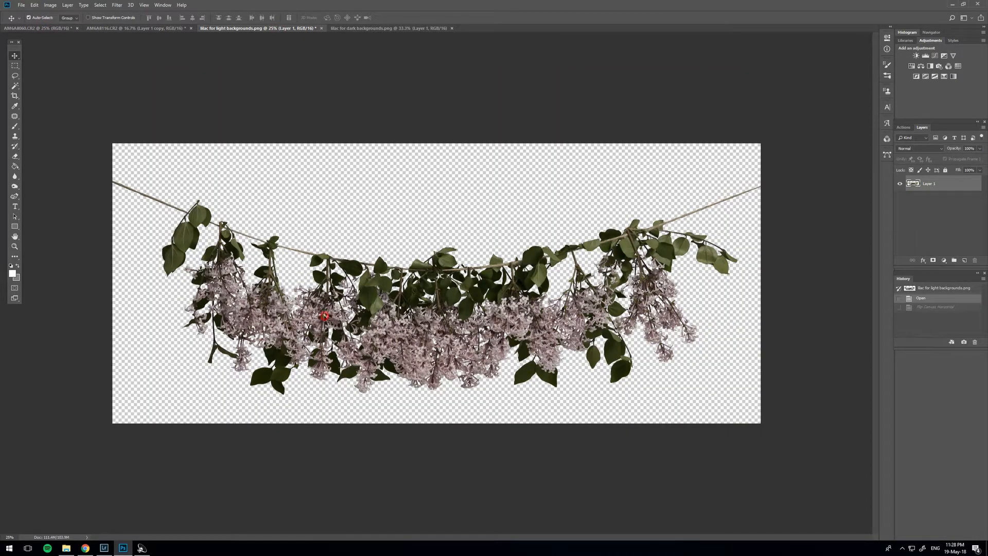
pyautogui.moveTo(325, 317); pyautogui.dragTo(317, 114)
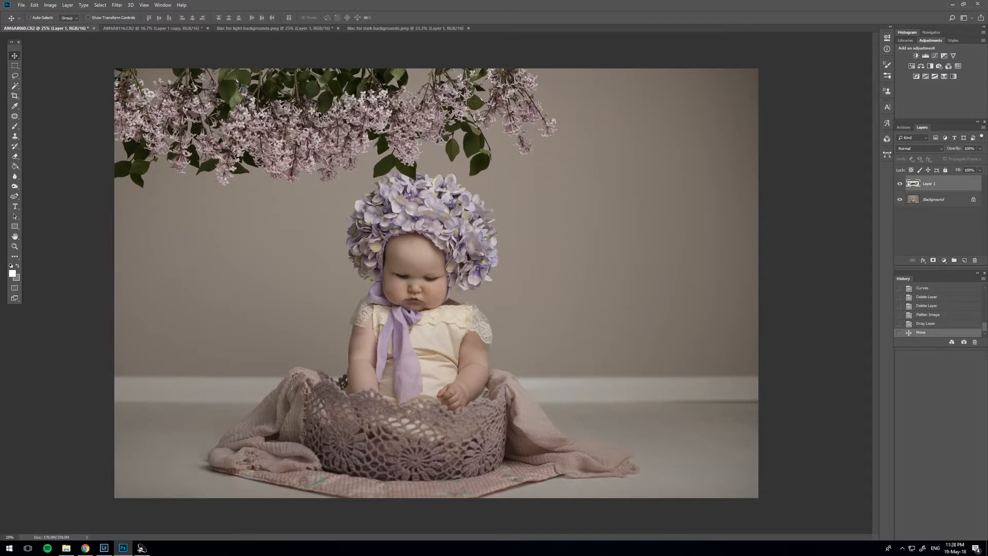
# - Shrink the lilac garland with Free Transform, tilt it counter-clockwise and position it in the photo's upper-left corner above the bonnet
pyautogui.hotkey('ctrl', 't')
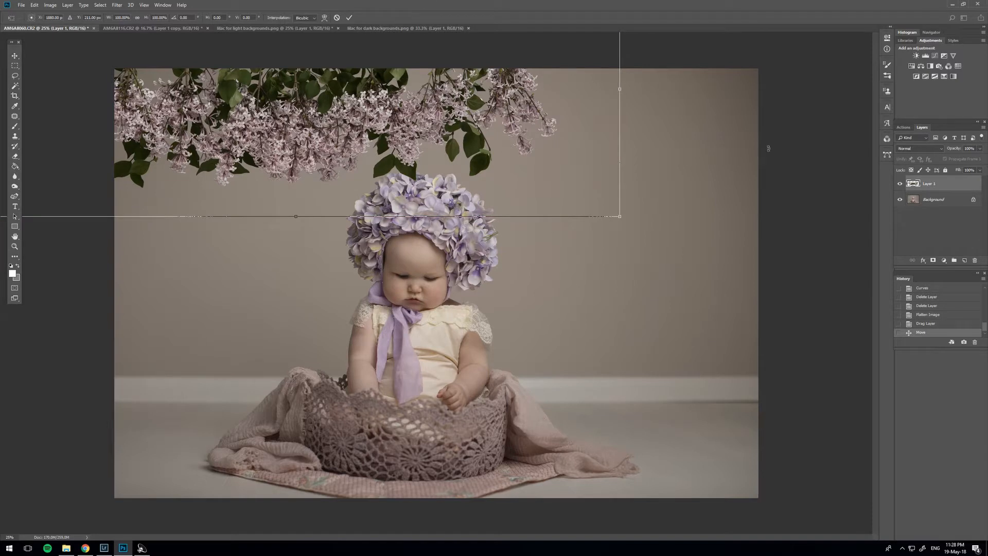
pyautogui.moveTo(619, 217); pyautogui.dragTo(557, 192)
pyautogui.moveTo(436, 130); pyautogui.dragTo(446, 155)
pyautogui.moveTo(600, 156); pyautogui.dragTo(628, 98)
pyautogui.moveTo(332, 124); pyautogui.dragTo(297, 135)
pyautogui.click(349, 17)
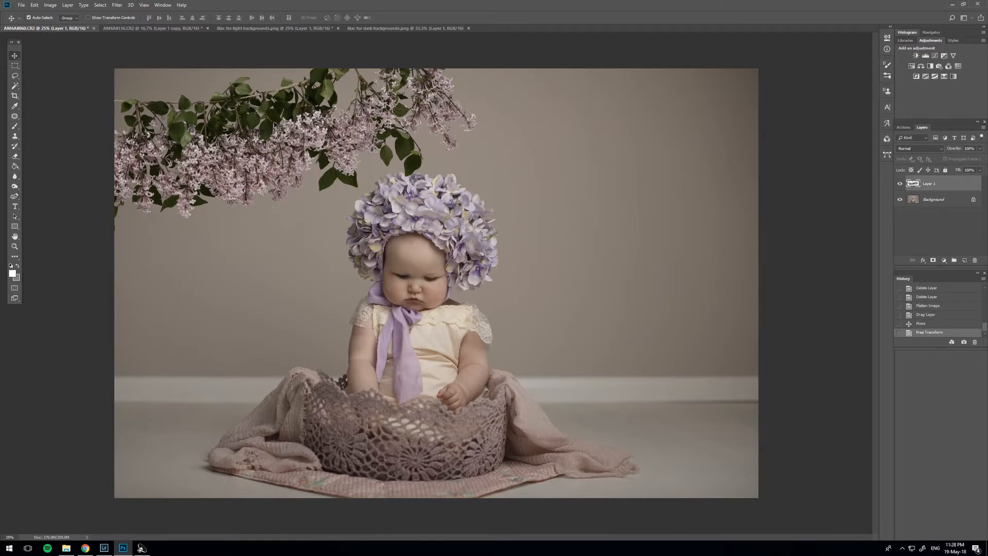
# - Duplicate the garland onto the photo's upper-right side, rotate the copy about 10° clockwise and raise it clear of the bonnet
pyautogui.moveTo(267, 124); pyautogui.dragTo(644, 128)
pyautogui.hotkey('ctrl', 't')
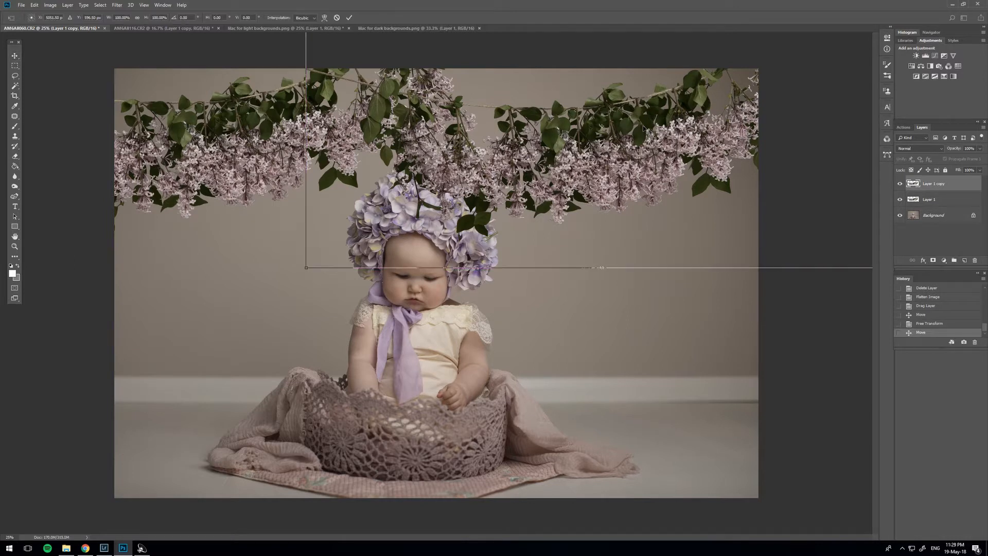
pyautogui.moveTo(601, 269); pyautogui.dragTo(580, 268)
pyautogui.moveTo(566, 179); pyautogui.dragTo(608, 145)
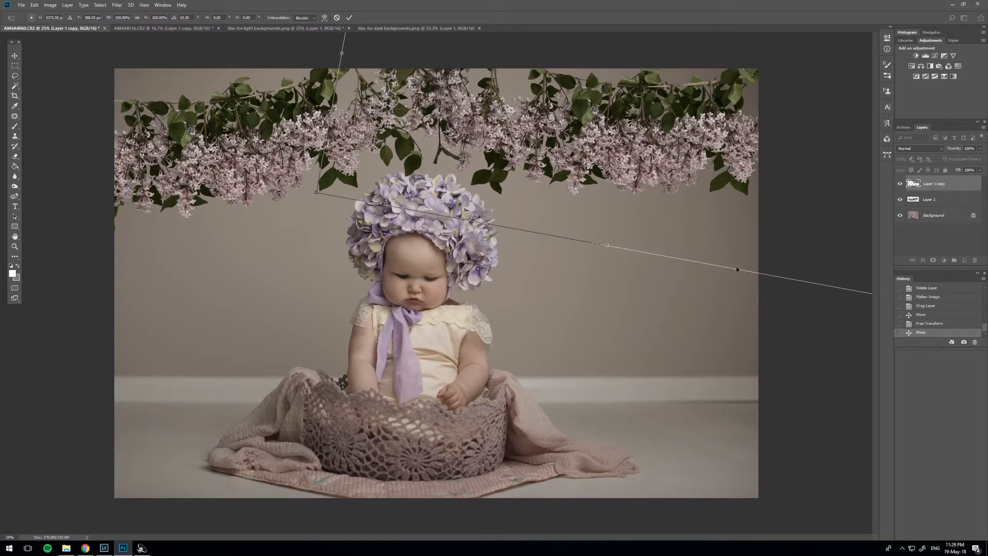
pyautogui.press('Return')
# - Erase the stray lilac leaf hanging above the bonnet's left side on Layer 1, using a smaller Eraser brush
pyautogui.click(15, 246)
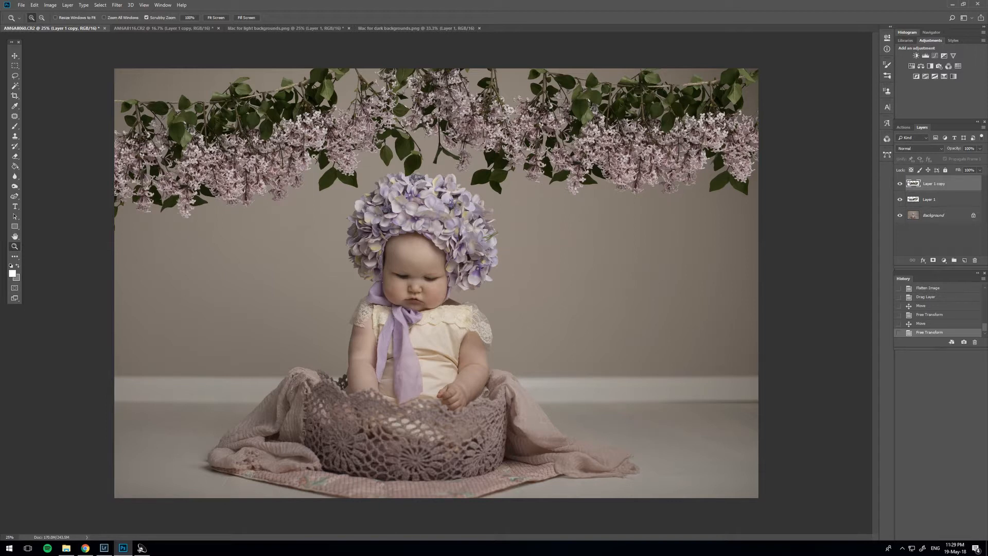
pyautogui.click(440, 131)
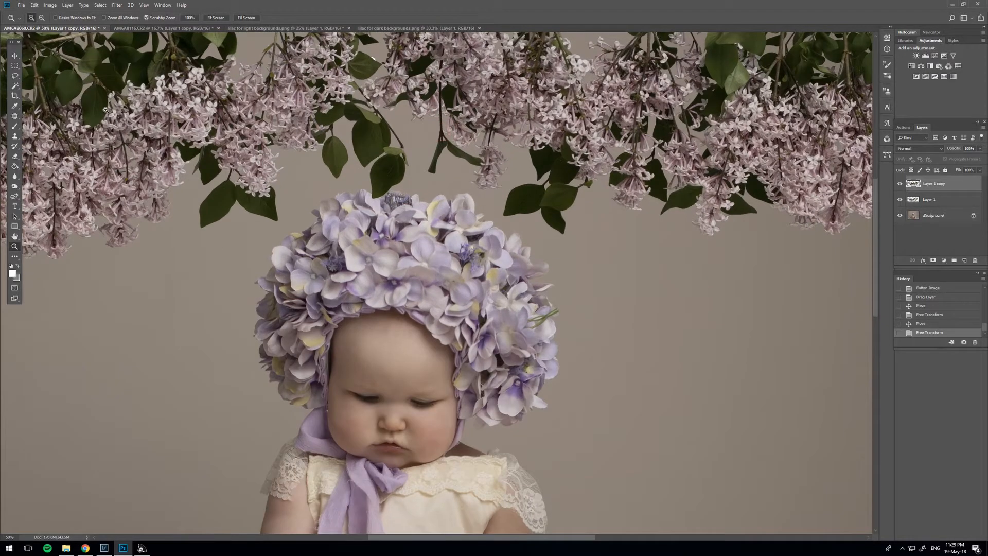
pyautogui.click(15, 155)
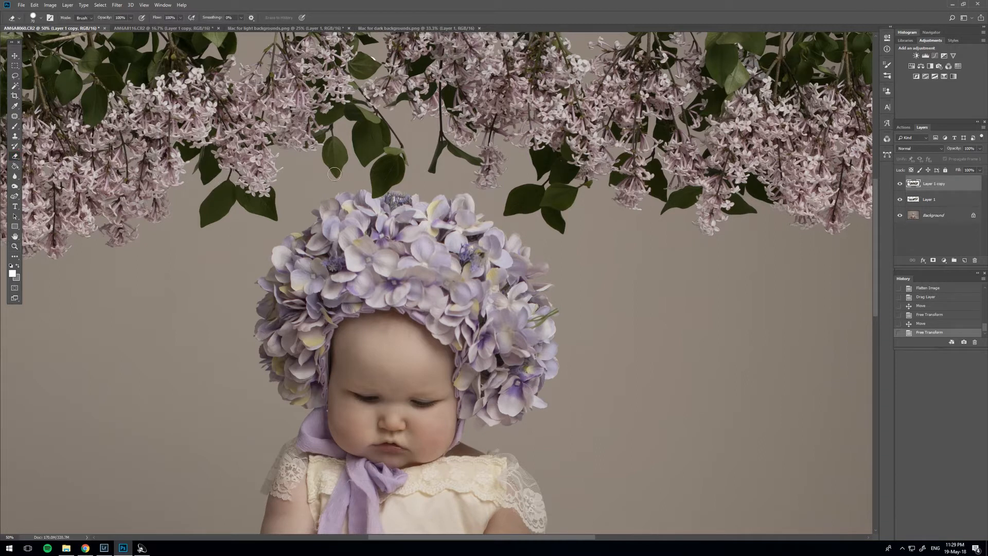
pyautogui.press('[')
pyautogui.press('[')
pyautogui.press('[')
pyautogui.click(349, 169)
pyautogui.click(938, 205)
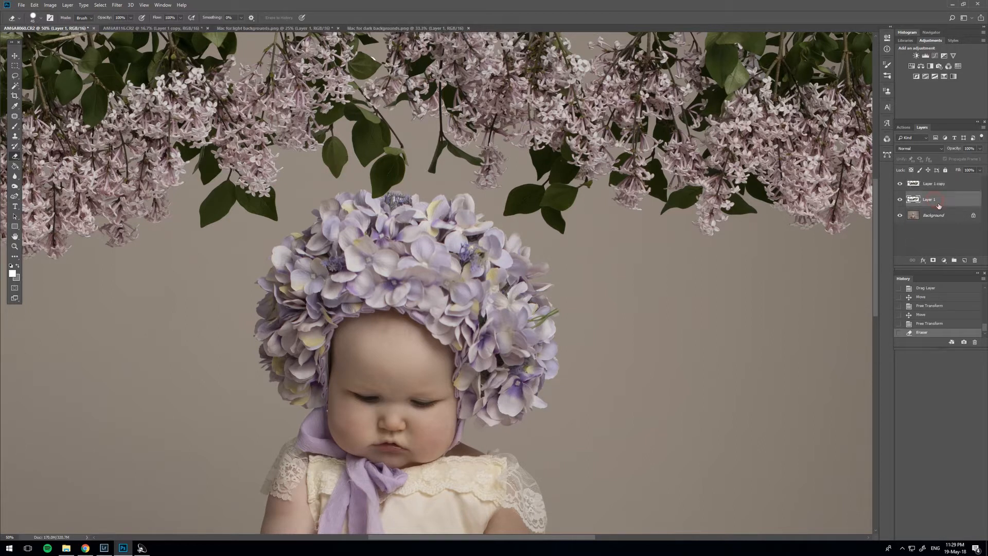
pyautogui.moveTo(334, 135)
pyautogui.mouseDown()
pyautogui.moveTo(348, 157)
pyautogui.moveTo(335, 179)
pyautogui.moveTo(345, 151)
pyautogui.moveTo(333, 173)
pyautogui.moveTo(342, 135)
pyautogui.moveTo(326, 142)
pyautogui.moveTo(331, 168)
pyautogui.moveTo(340, 130)
pyautogui.moveTo(335, 152)
pyautogui.mouseUp()
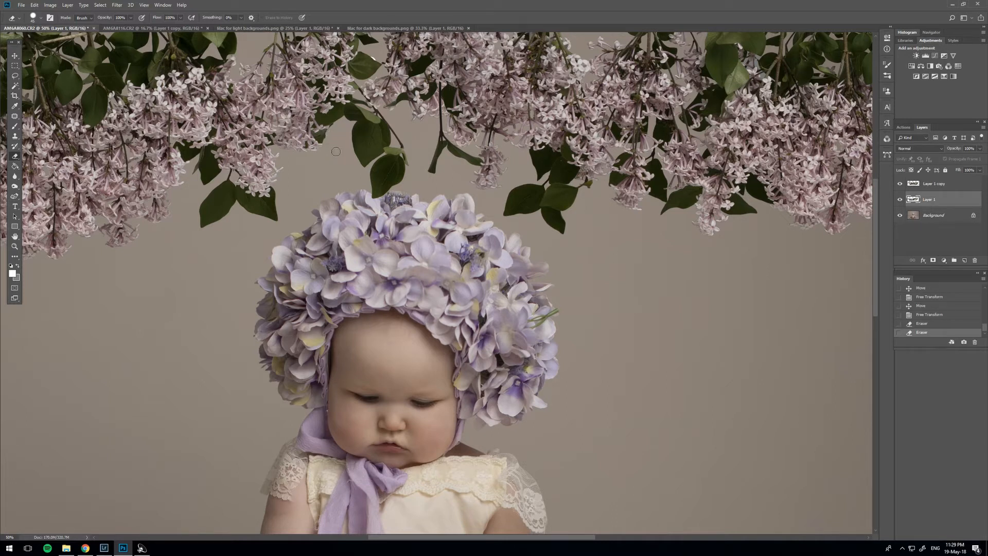
pyautogui.hotkey('ctrl', '0')
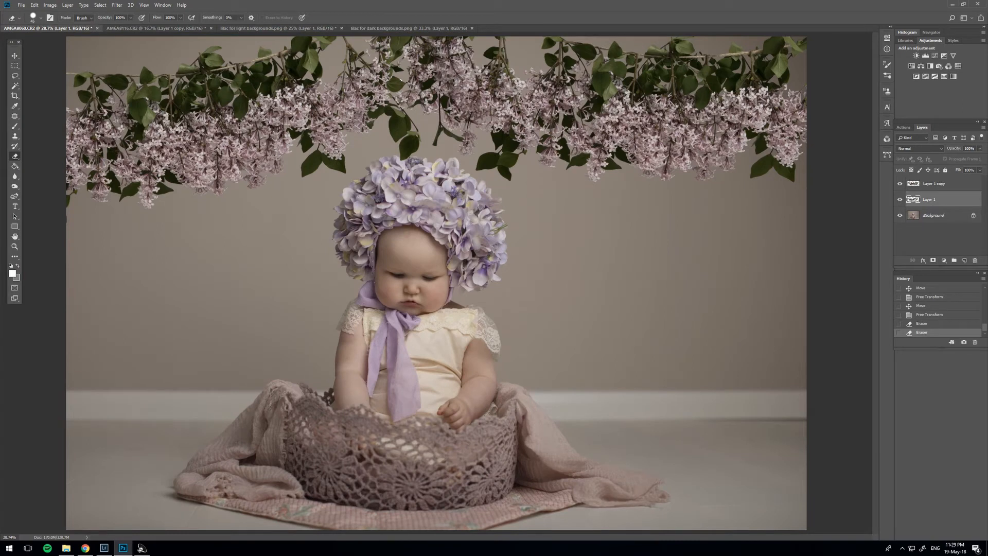
# - Move the lilac copy further into the upper-right corner and reposition the original garland to fill the top from left to centre
pyautogui.click(15, 55)
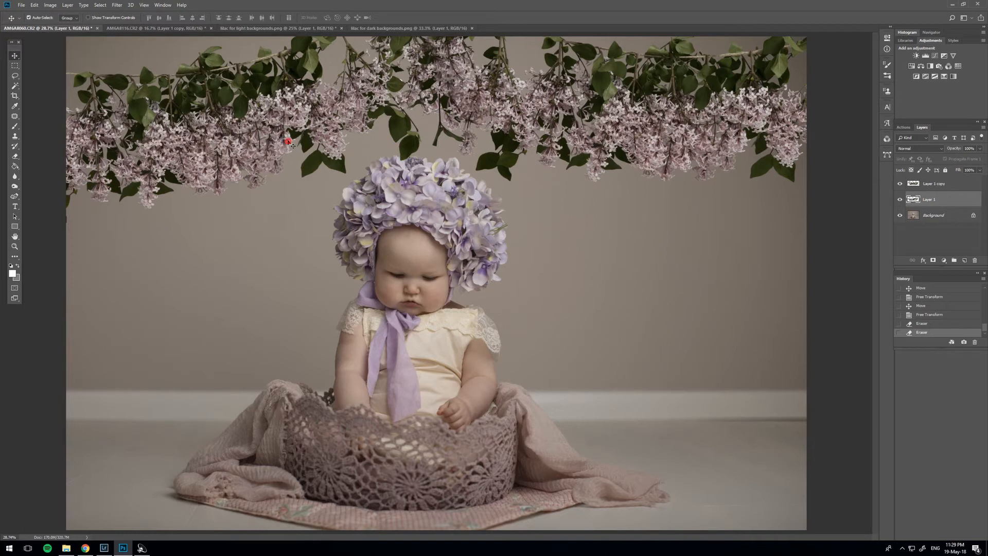
pyautogui.moveTo(291, 143); pyautogui.dragTo(206, 98)
pyautogui.moveTo(455, 82); pyautogui.dragTo(557, 73)
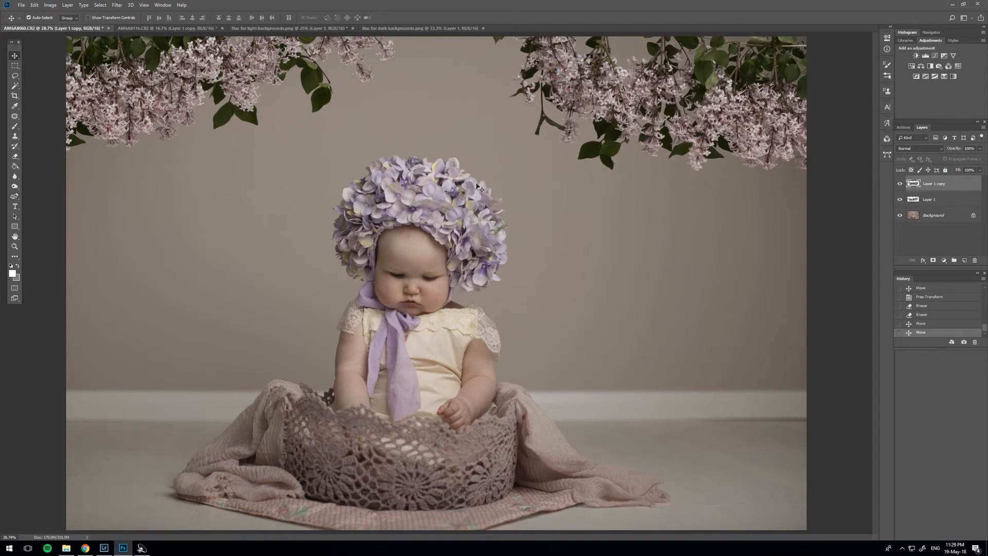
pyautogui.moveTo(131, 80); pyautogui.dragTo(314, 107)
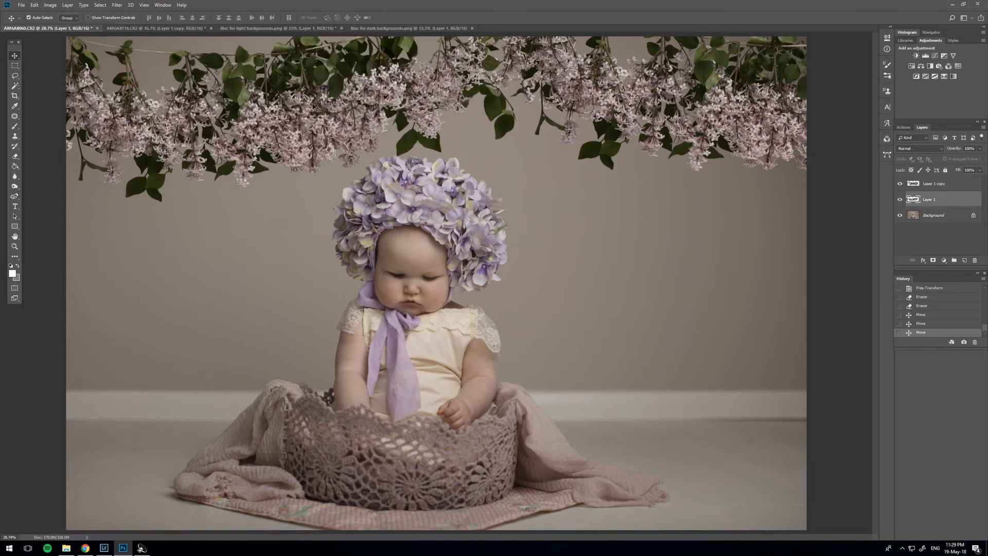